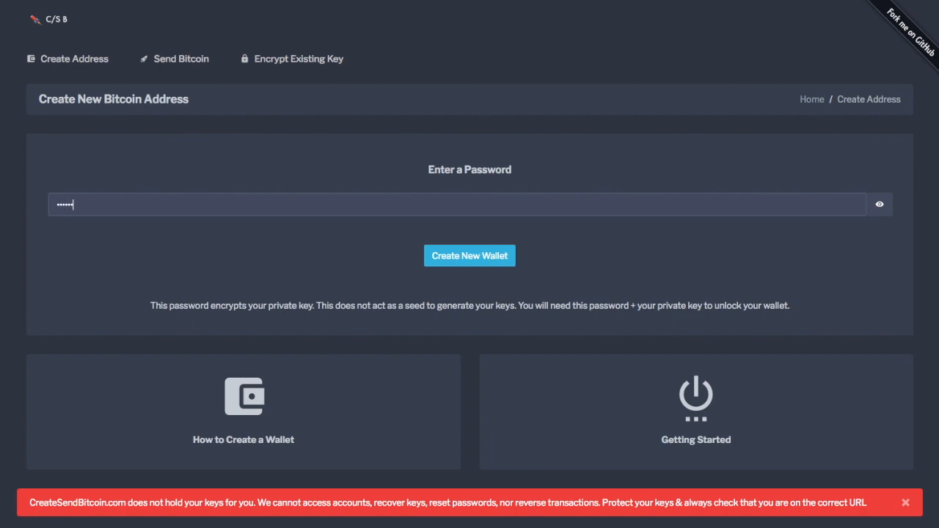
Create a new wallet with the entered password, download its keystore file and view the file's contents.
click(462, 254)
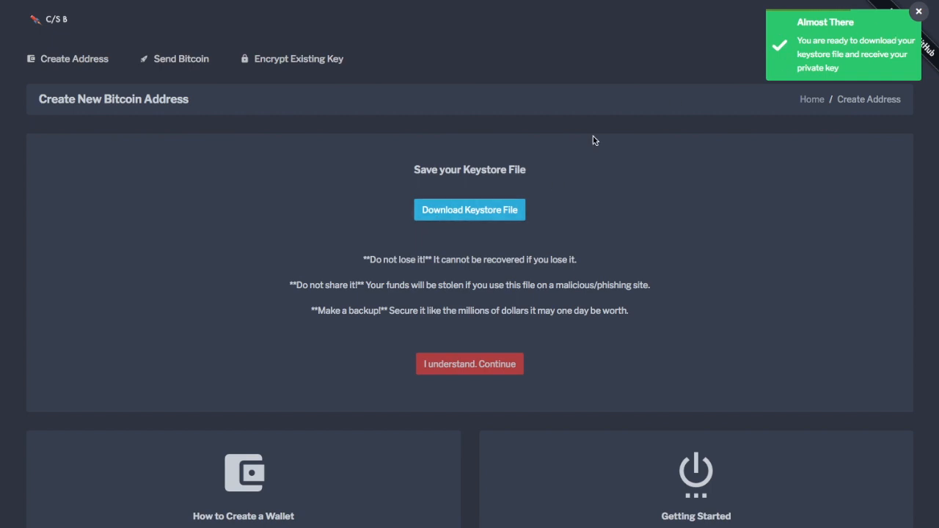
click(455, 218)
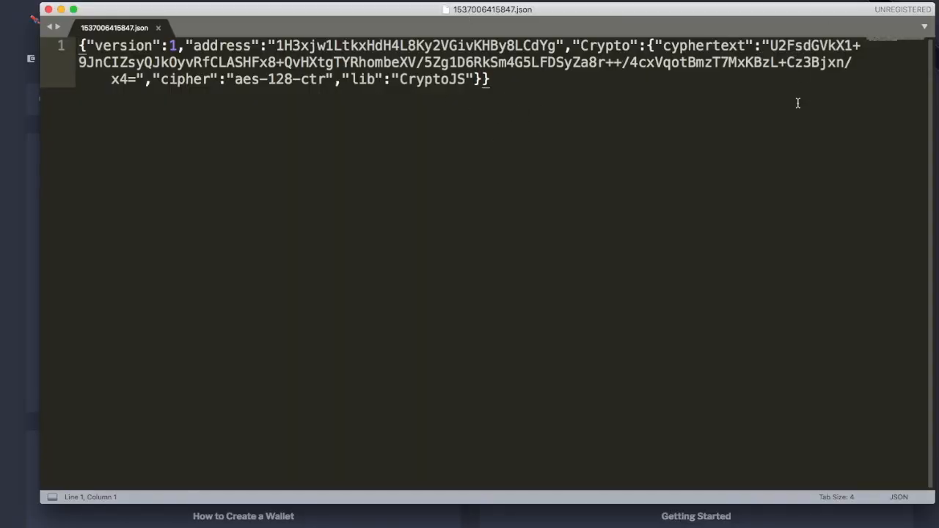
click(19, 94)
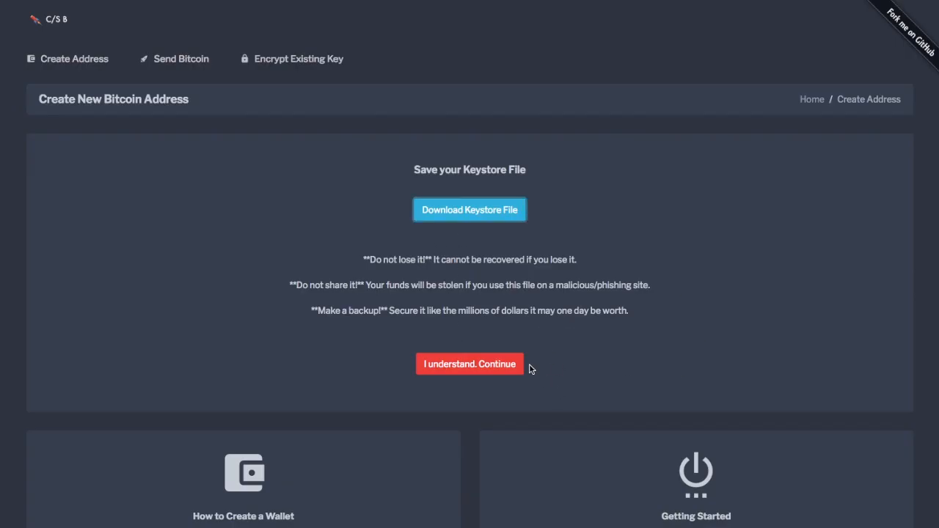
Accept the keystore warning to reveal the wallet's private key, and generate the printable paper wallet.
click(486, 372)
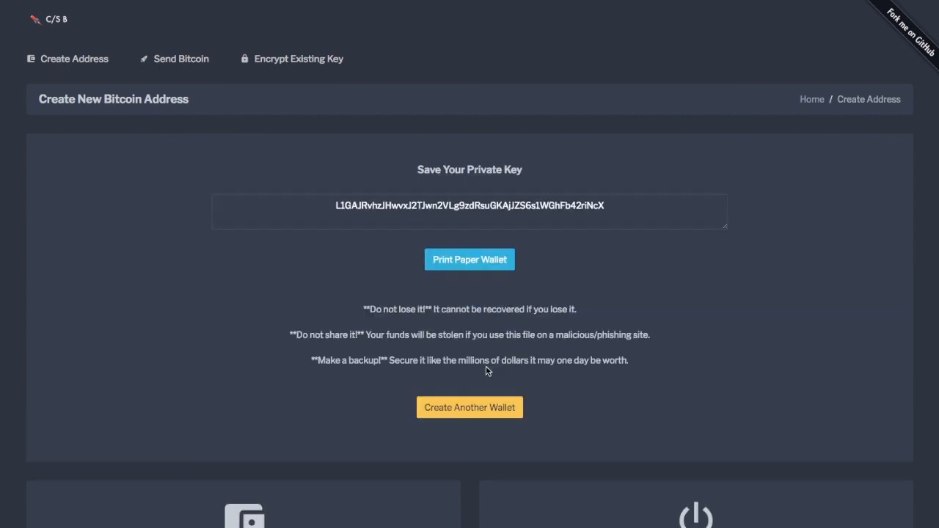
mouse_move(334, 213)
mouse_down()
mouse_move(646, 211)
mouse_move(316, 206)
mouse_up()
click(326, 214)
drag(606, 206, 337, 200)
click(470, 261)
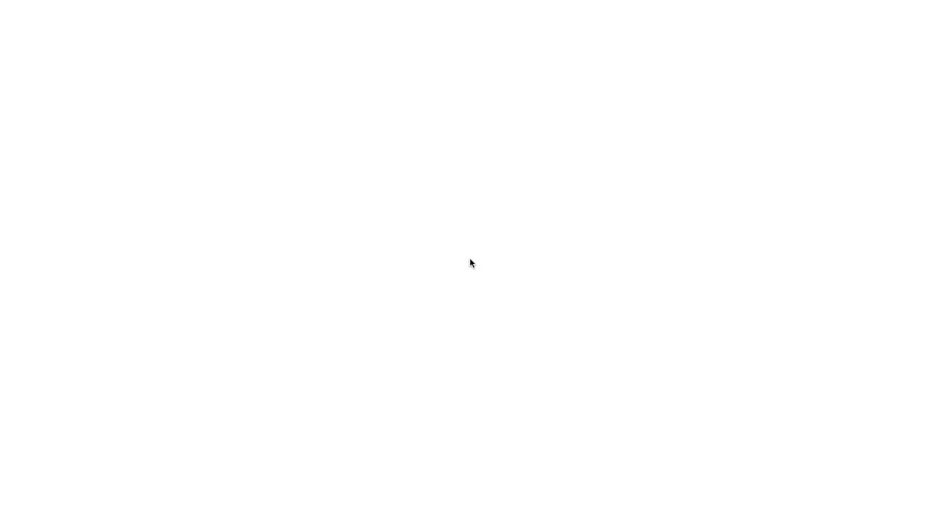
scroll(167, 170, down, 1)
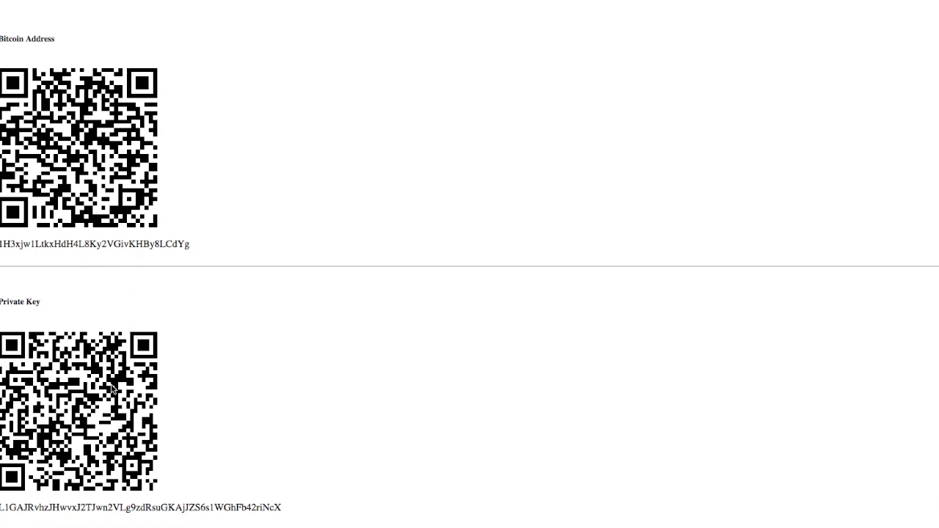
drag(174, 245, 320, 236)
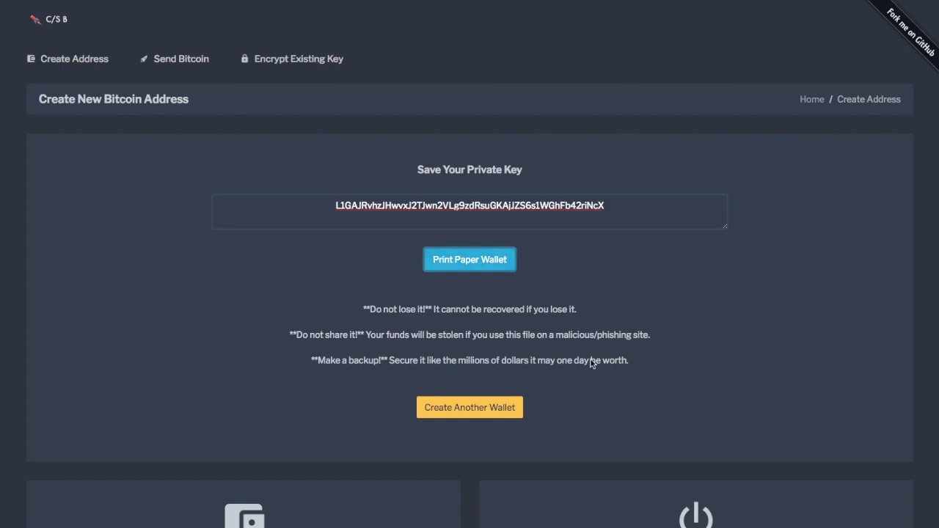
Reset the page for another wallet and look at the How to Create a Wallet instructions before returning to address creation.
click(511, 408)
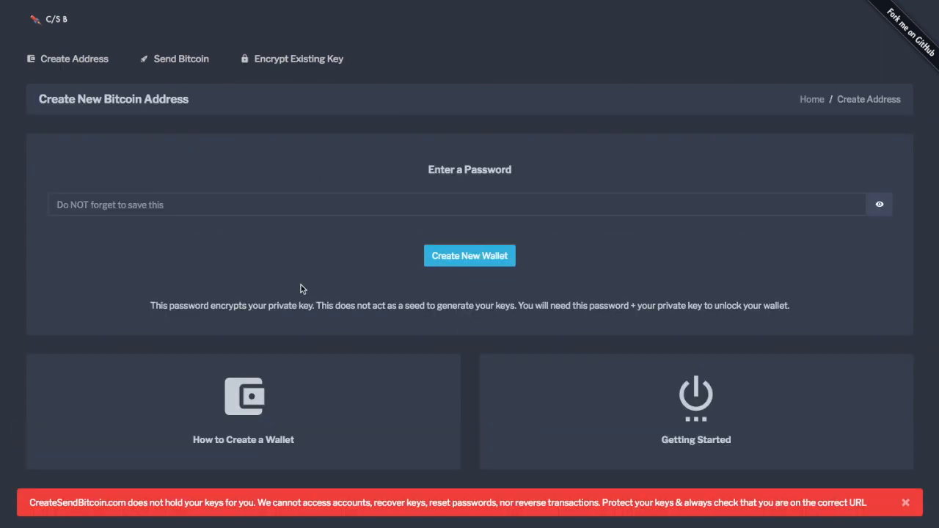
click(300, 407)
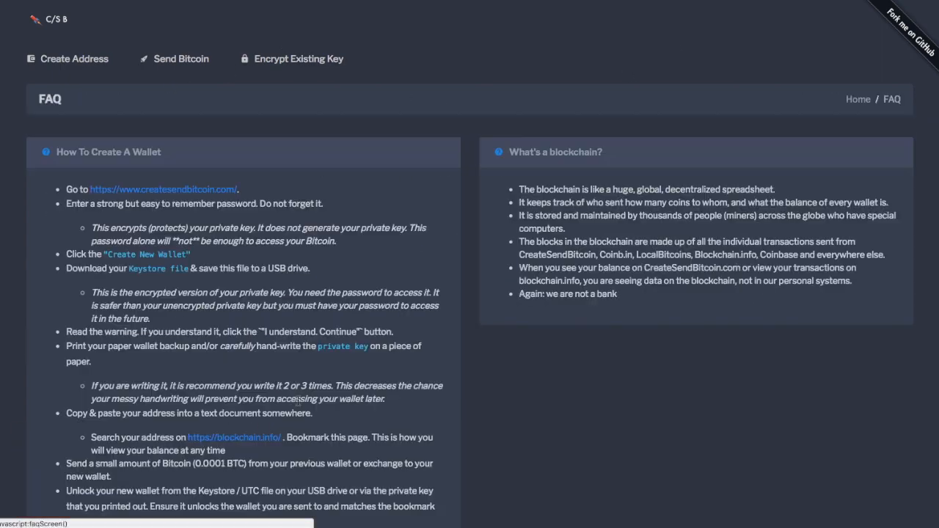
click(77, 62)
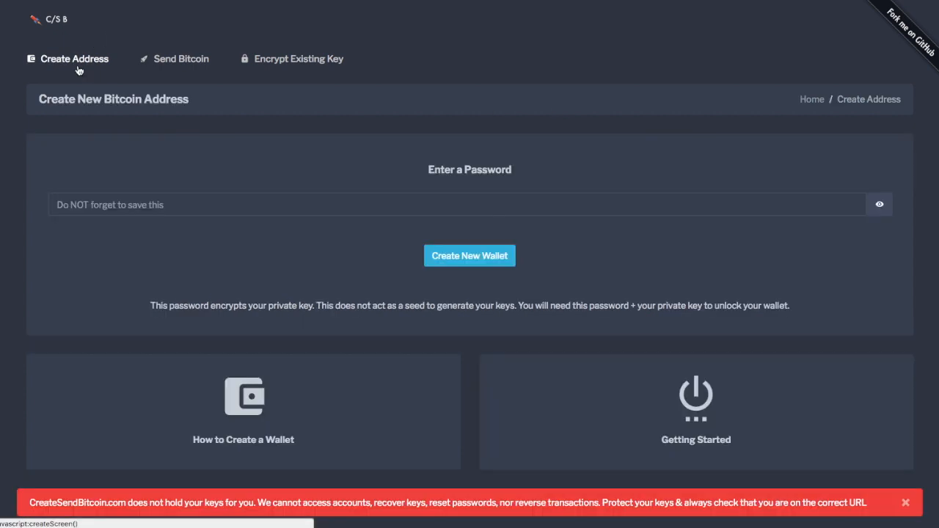
Unlock the new wallet for sending bitcoin using keystore file 1537006415847.json and the wallet password.
click(177, 63)
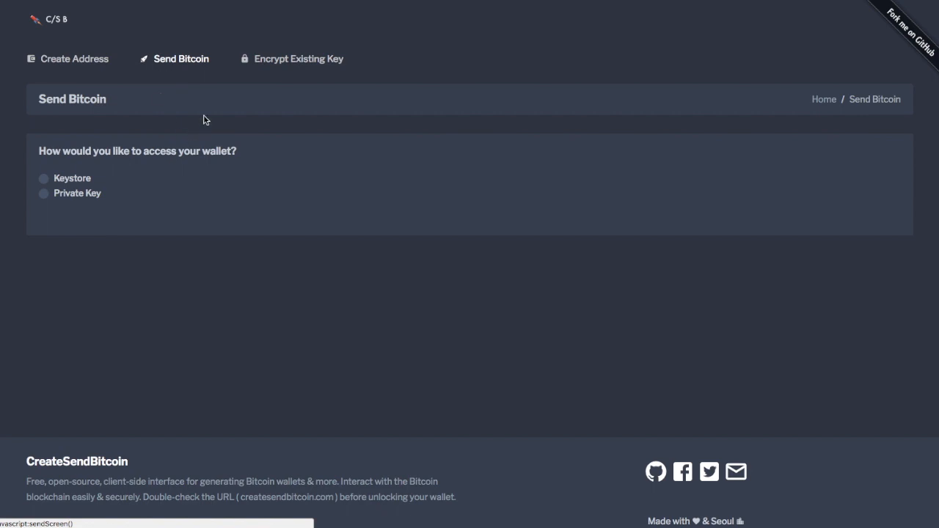
click(44, 180)
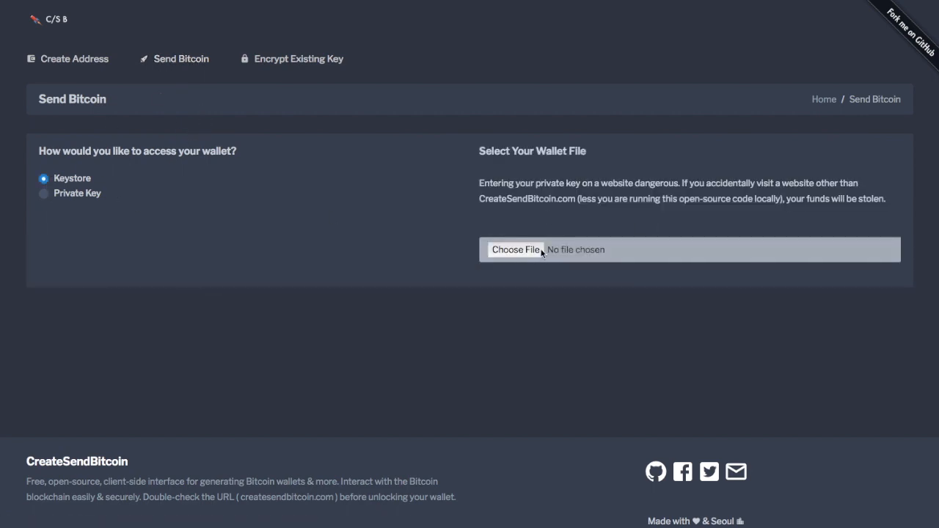
click(516, 250)
click(412, 78)
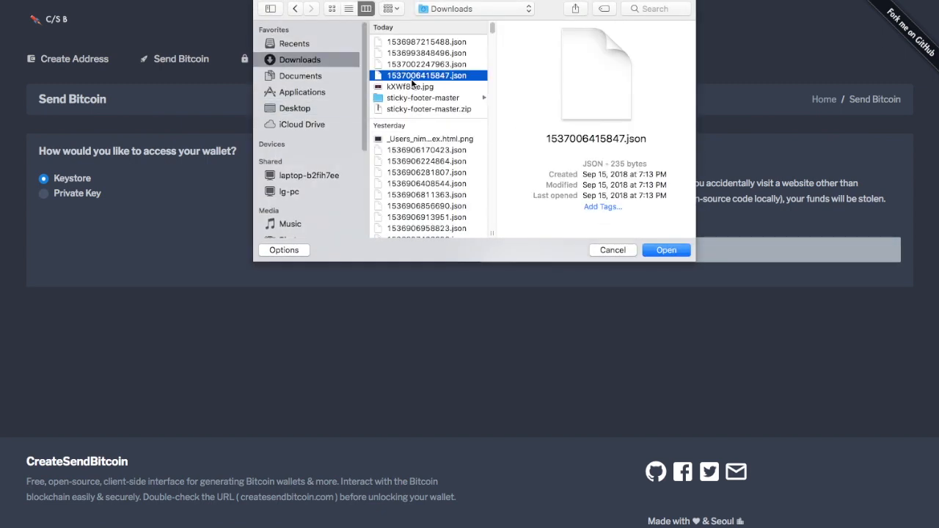
click(673, 250)
click(555, 296)
text(••)
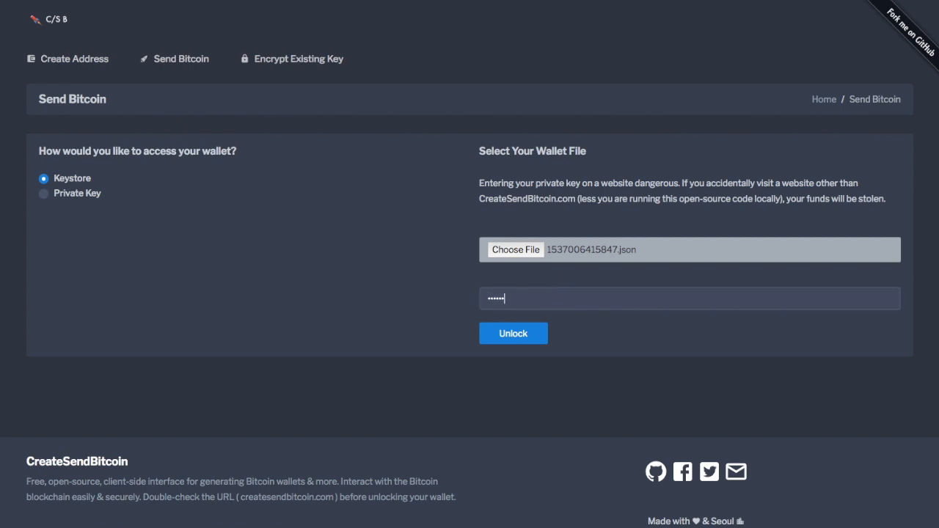
click(527, 335)
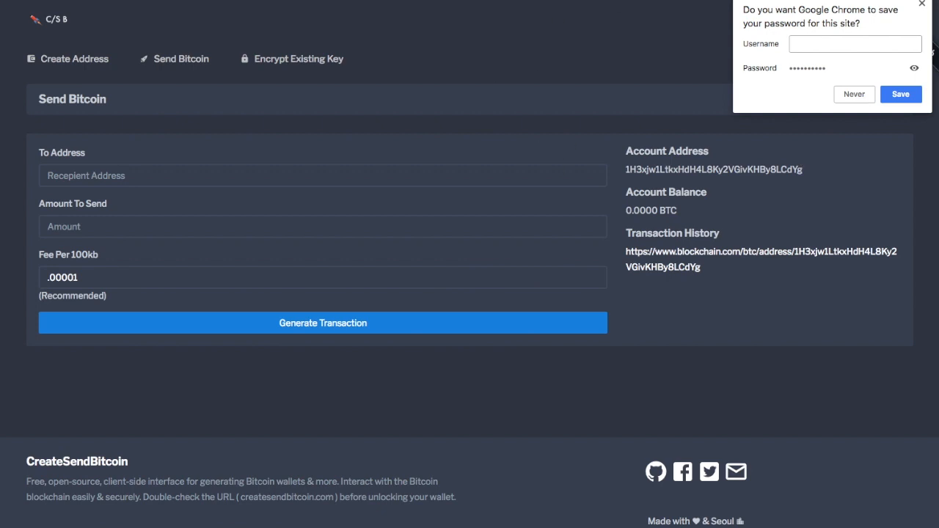
Examine the recipient address field of the unlocked wallet's send form.
click(203, 180)
click(79, 156)
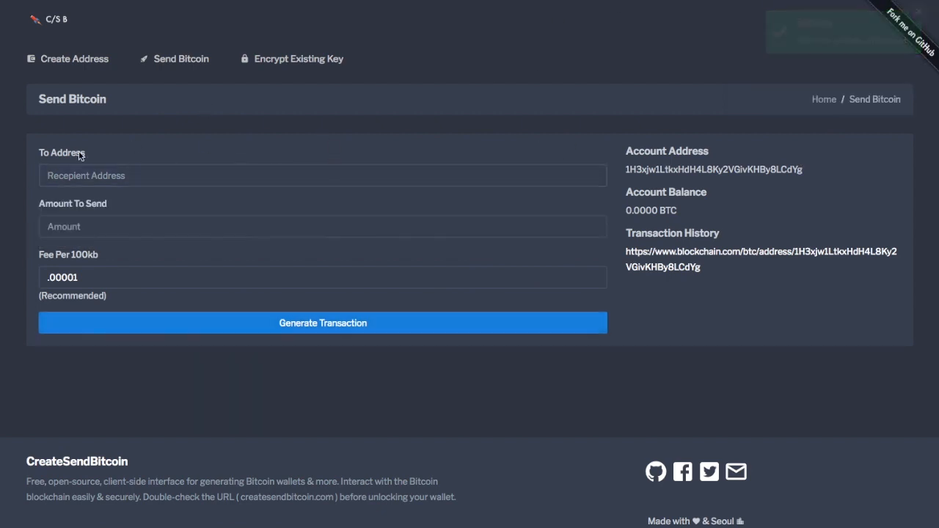
click(126, 177)
Return to the wallet access options for sending bitcoin and unlock a different wallet by pasting its private key.
click(163, 138)
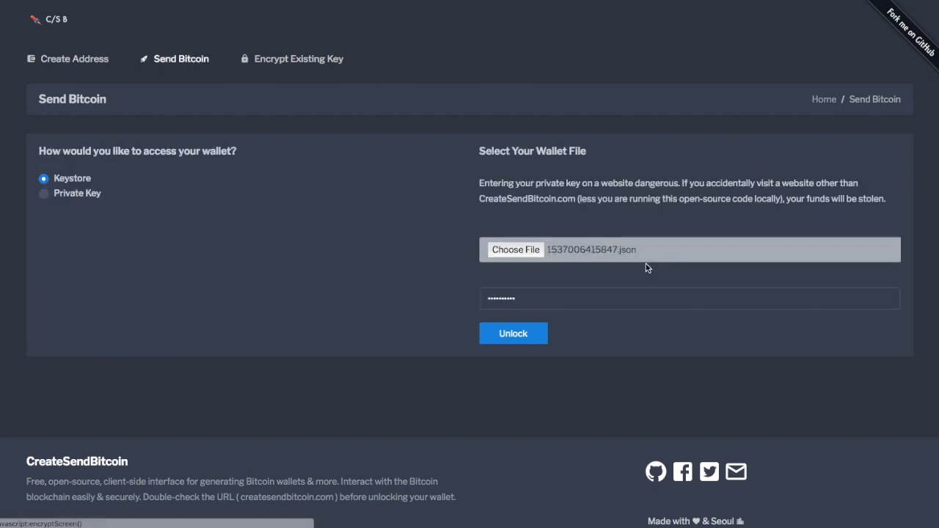
click(44, 193)
click(576, 305)
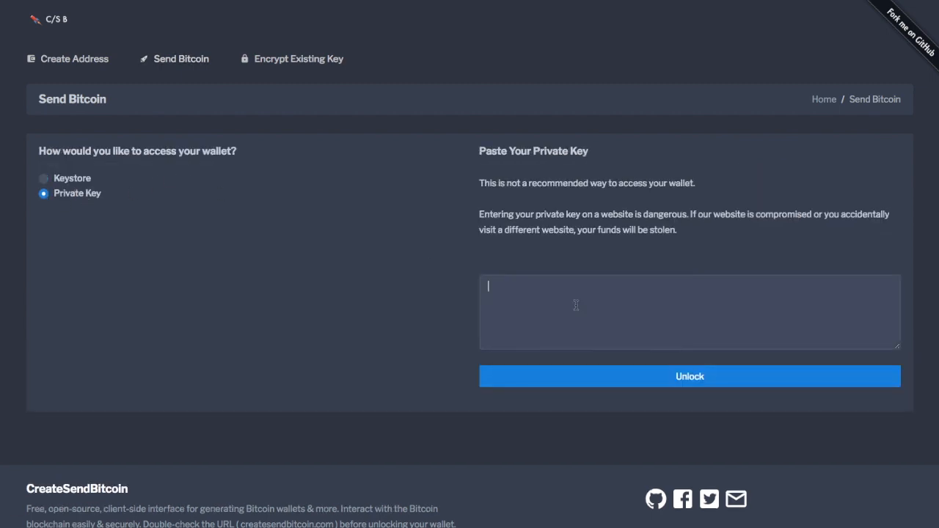
key(ctrl+v)
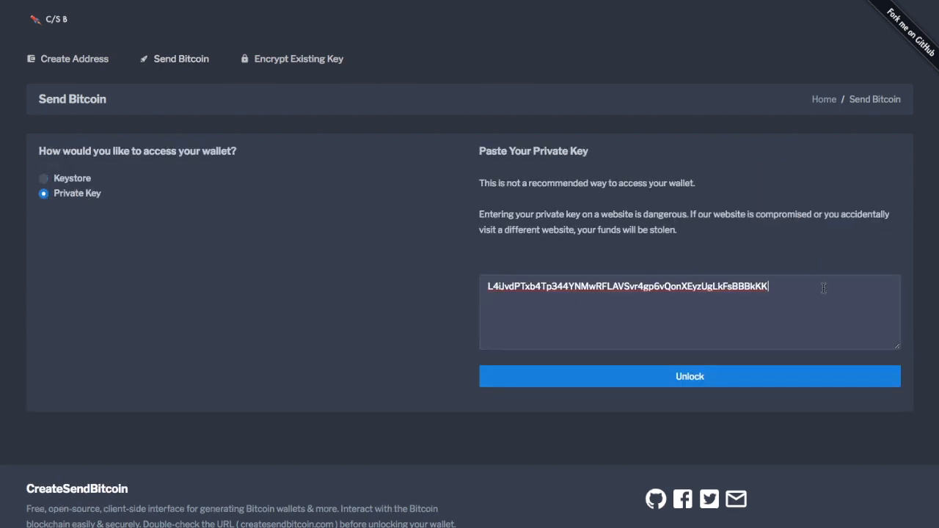
drag(818, 297, 453, 289)
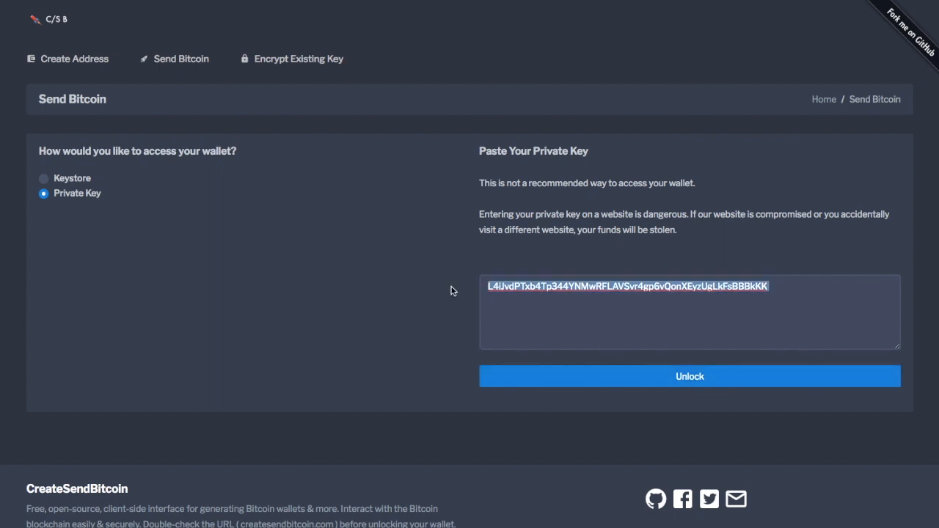
click(818, 289)
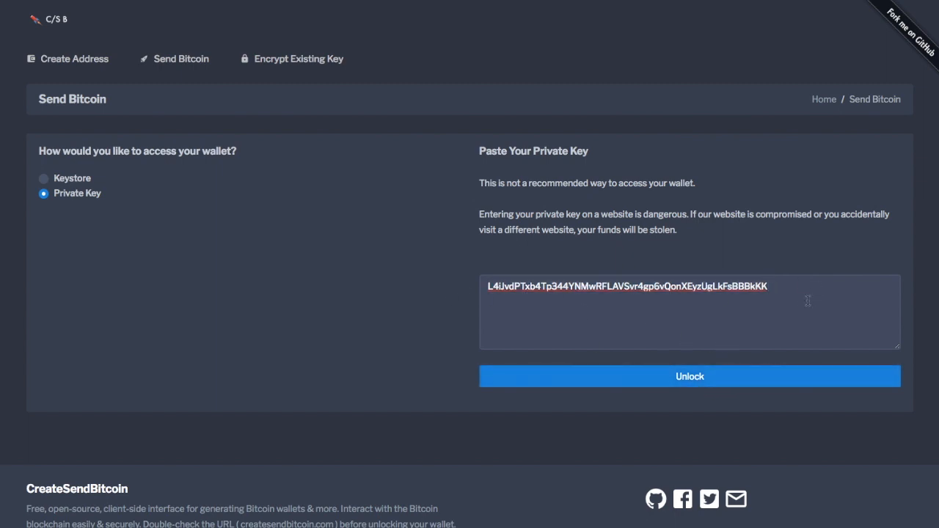
click(705, 379)
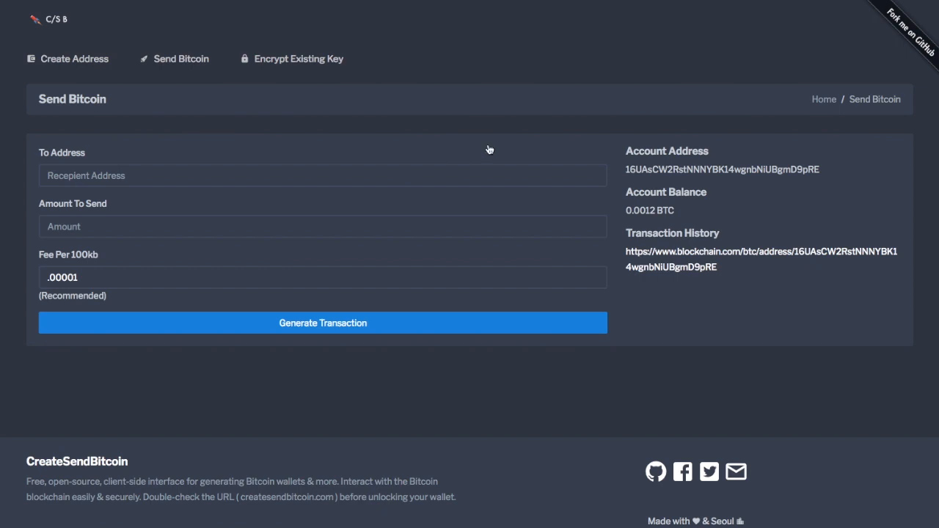
Copy the new wallet's address from the keystore JSON in the text editor and paste it as the recipient address.
key(super+Tab)
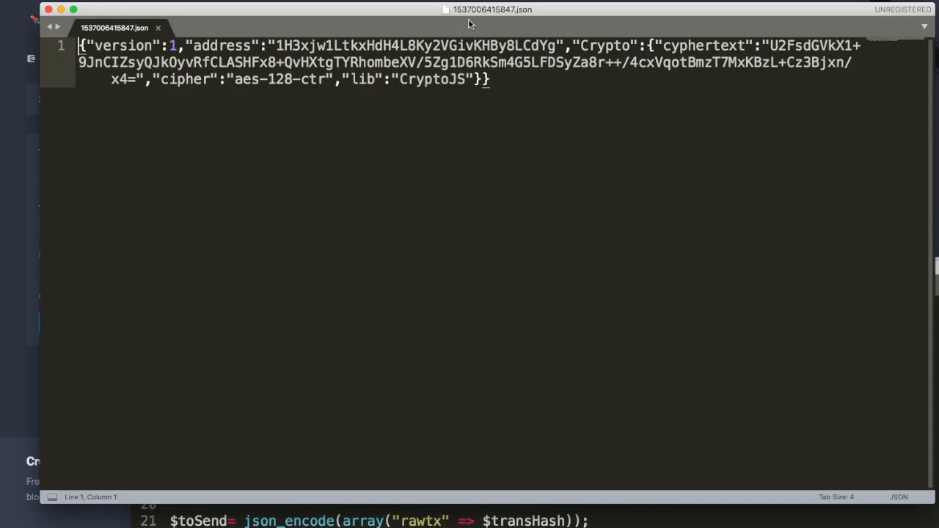
drag(277, 45, 557, 46)
key(ctrl+c)
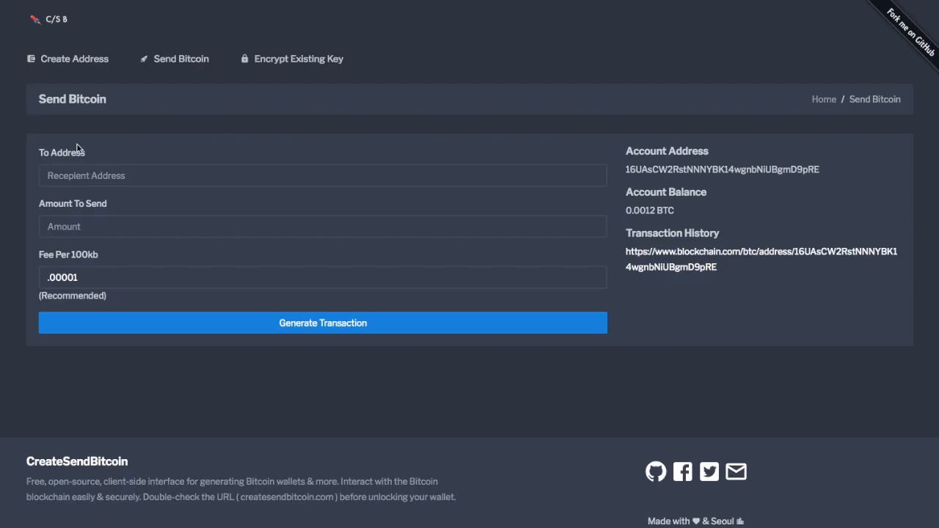
click(26, 120)
click(142, 176)
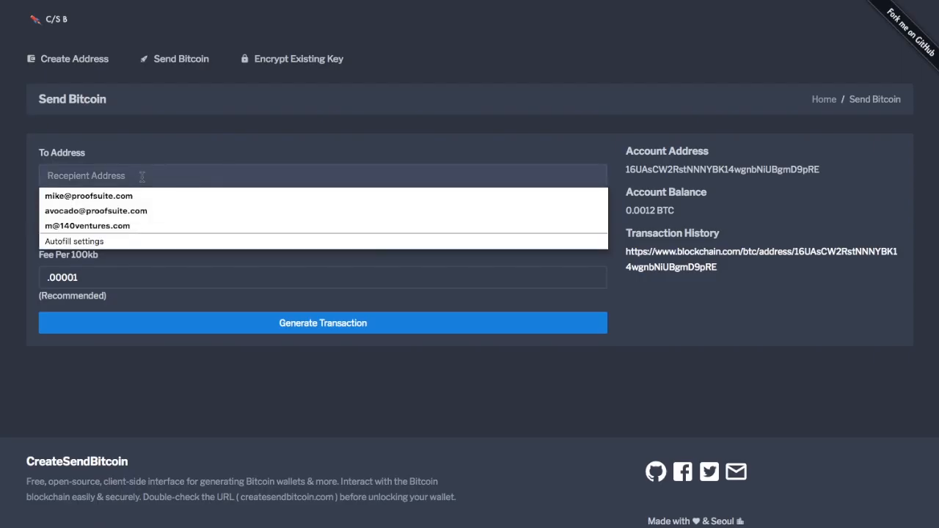
key(ctrl+v)
drag(303, 180, 47, 174)
Set the amount to send to .0005 BTC.
click(117, 224)
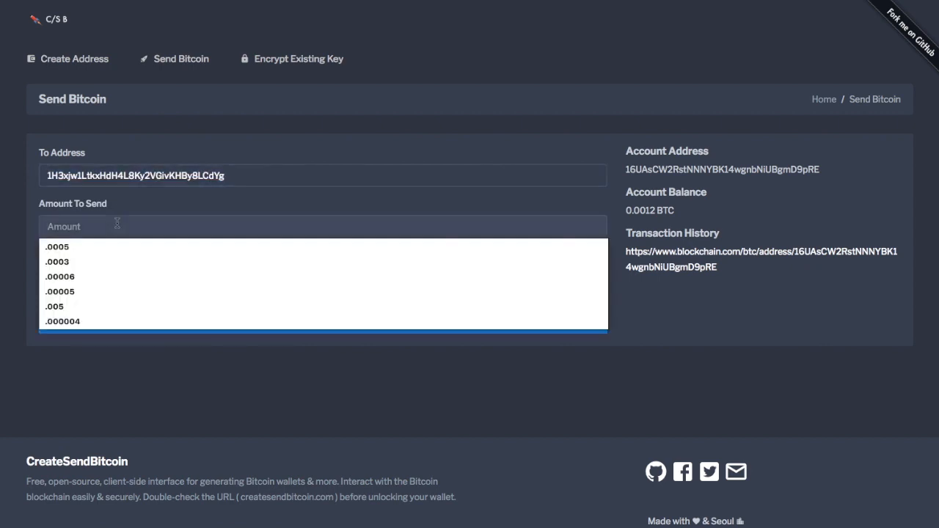
text(.000)
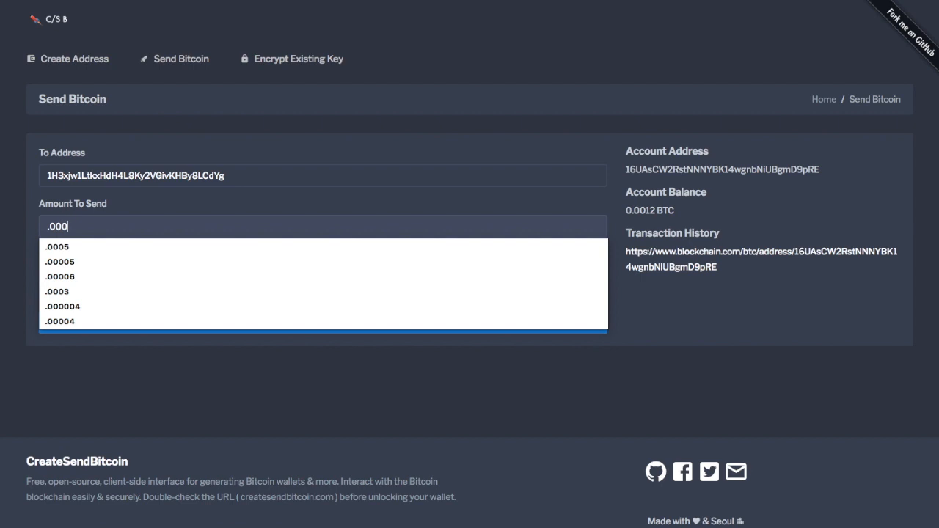
text(5)
click(134, 201)
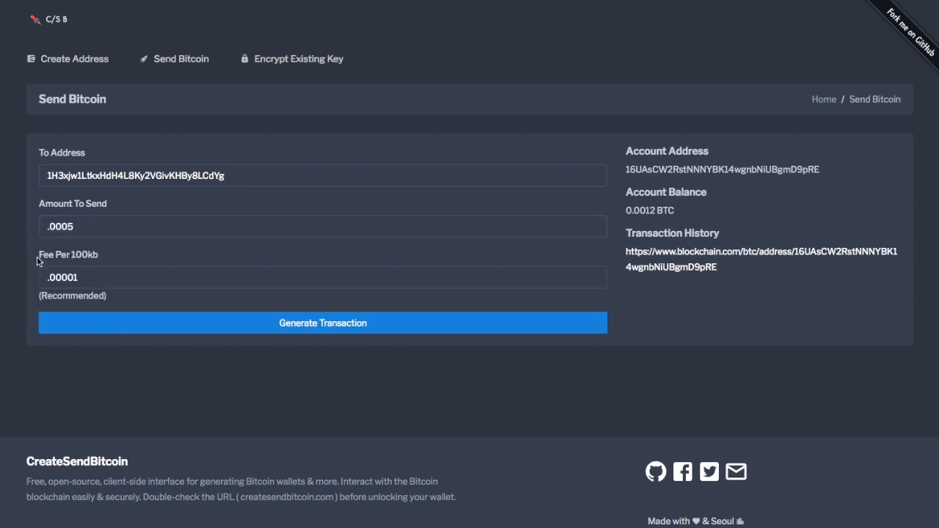
Review the fee per 100kb and generate the transaction with the recommended fee.
drag(36, 257, 137, 254)
click(137, 255)
click(113, 277)
click(29, 259)
click(327, 332)
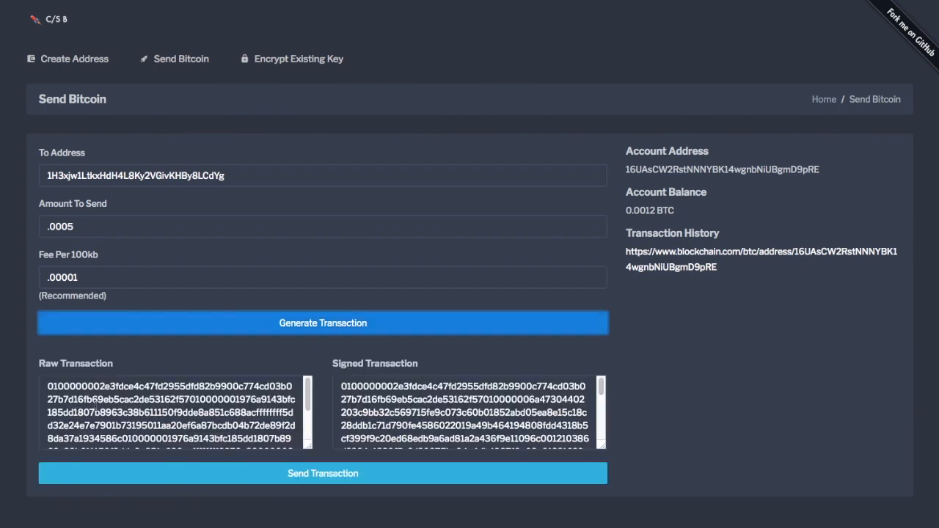
Review the raw and signed transaction data, and send the transaction.
drag(74, 386, 262, 438)
drag(431, 394, 531, 468)
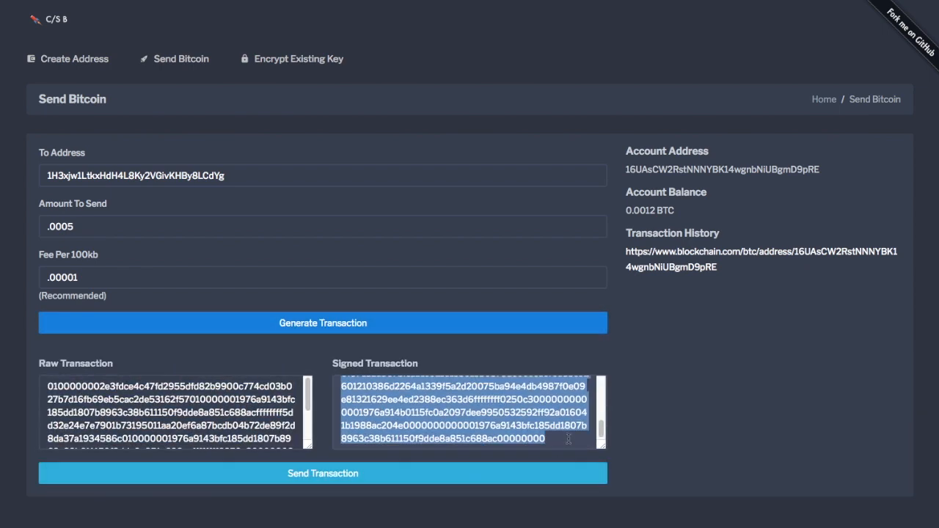
click(659, 433)
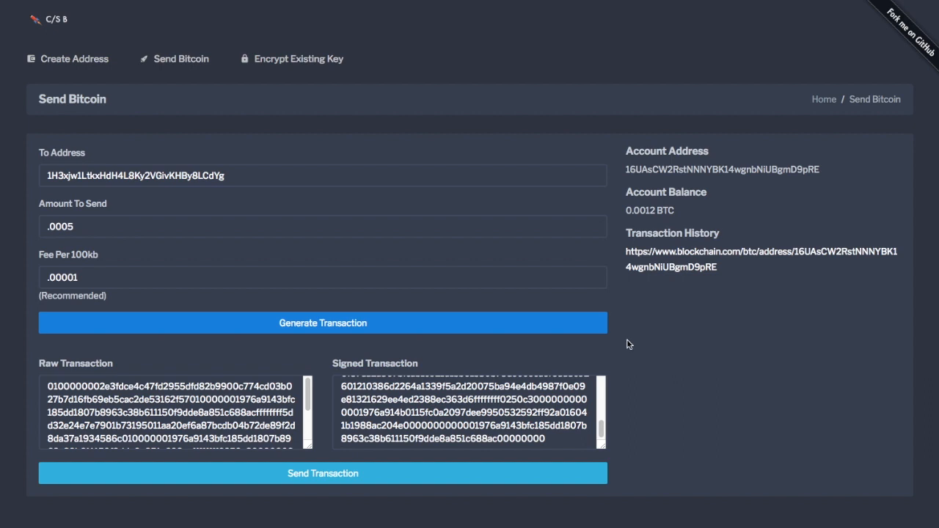
scroll(602, 374, down, 1)
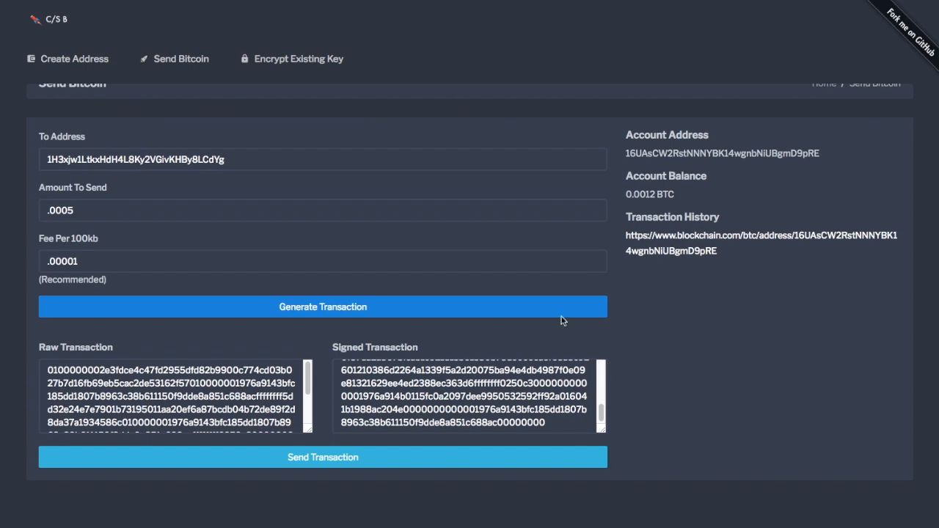
click(341, 464)
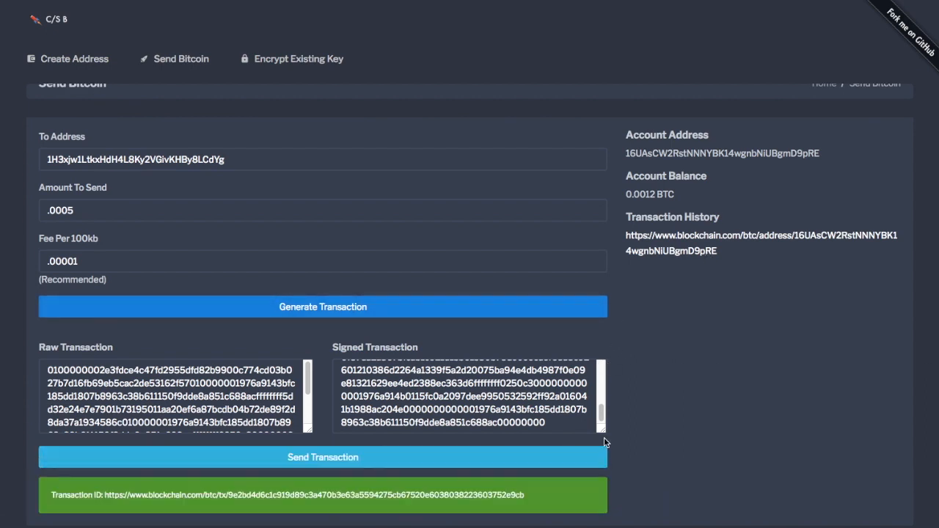
Open the sent transaction's blockchain.com link and check the transaction details and recipient address.
click(380, 496)
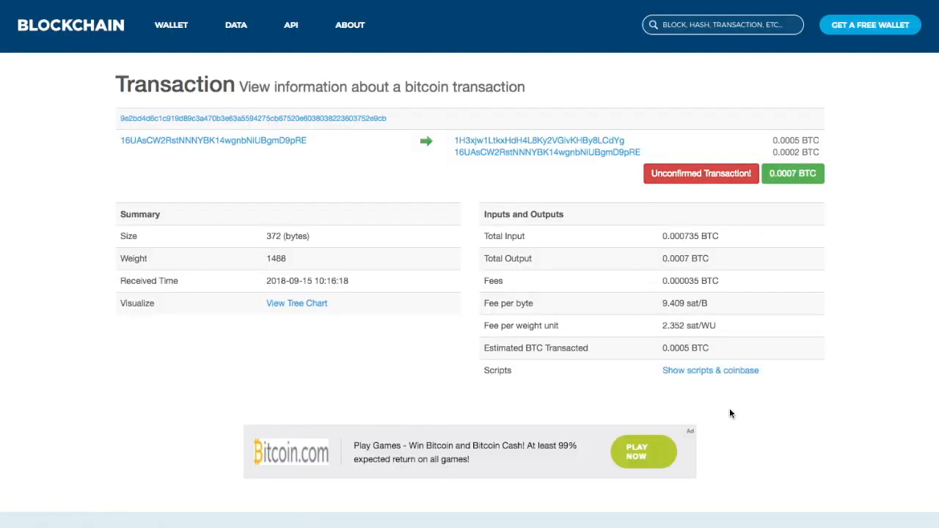
click(611, 141)
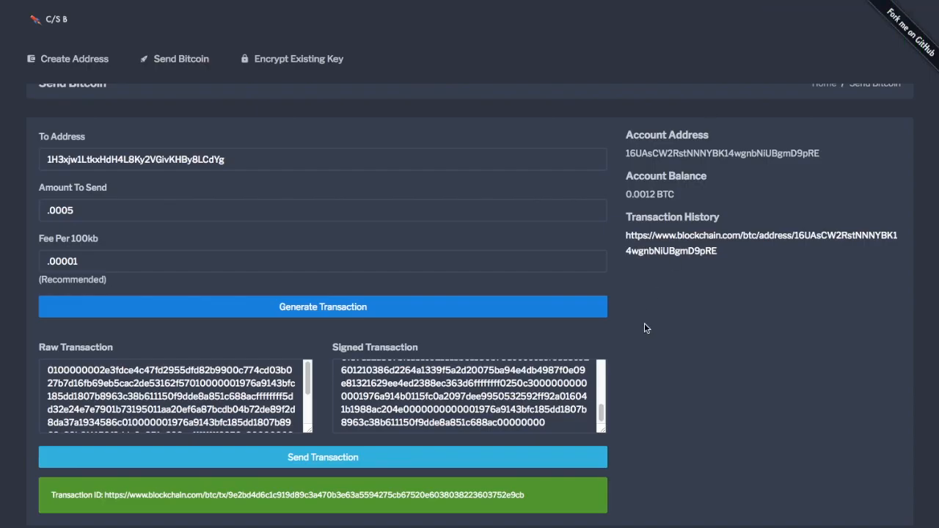
Go to the Encrypt Existing Key page and paste the existing wallet's private key.
scroll(647, 380, up, 1)
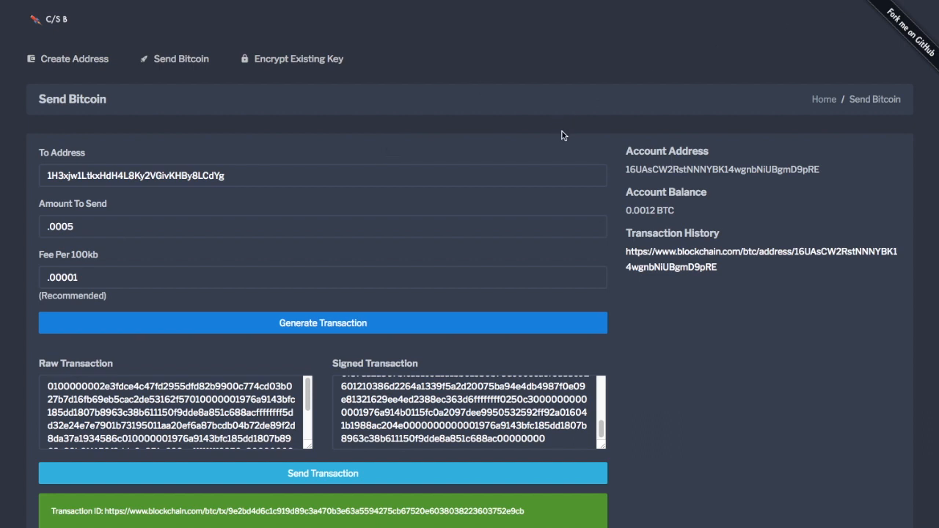
click(297, 63)
click(296, 152)
click(383, 93)
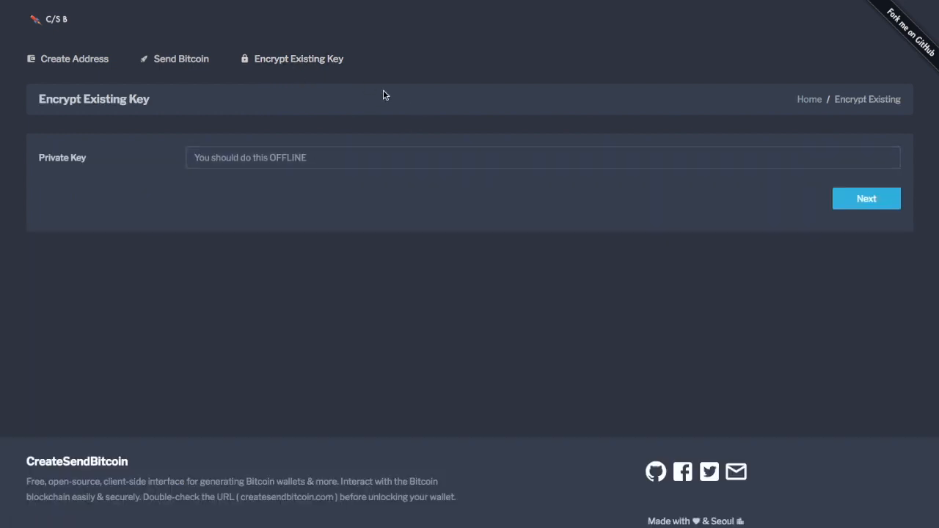
click(339, 150)
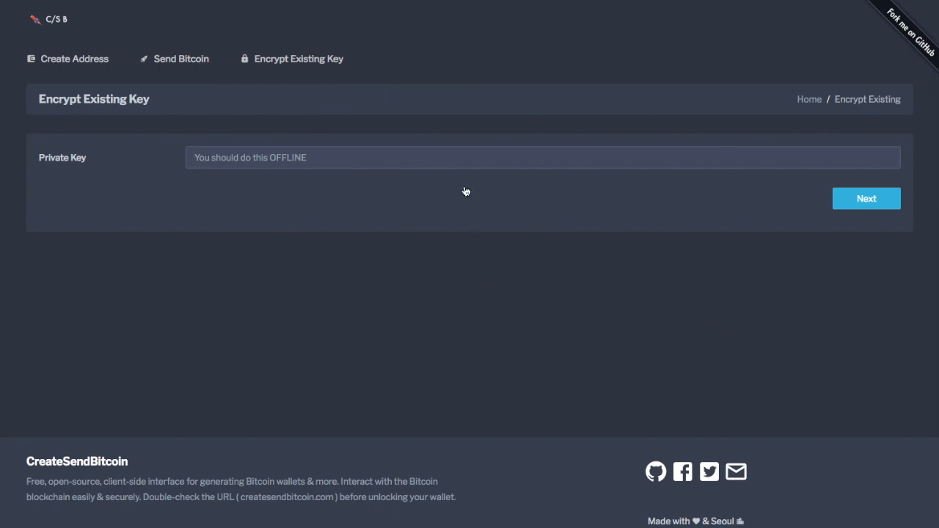
key(ctrl+v)
key(ctrl+a)
click(662, 206)
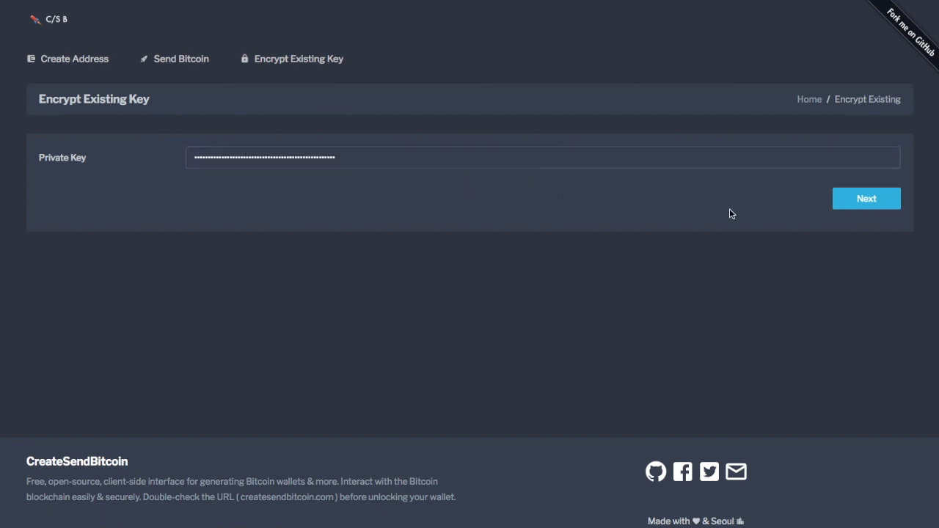
Enter an encryption password for the private key, encrypt it and download the resulting keystore.
click(858, 209)
click(367, 197)
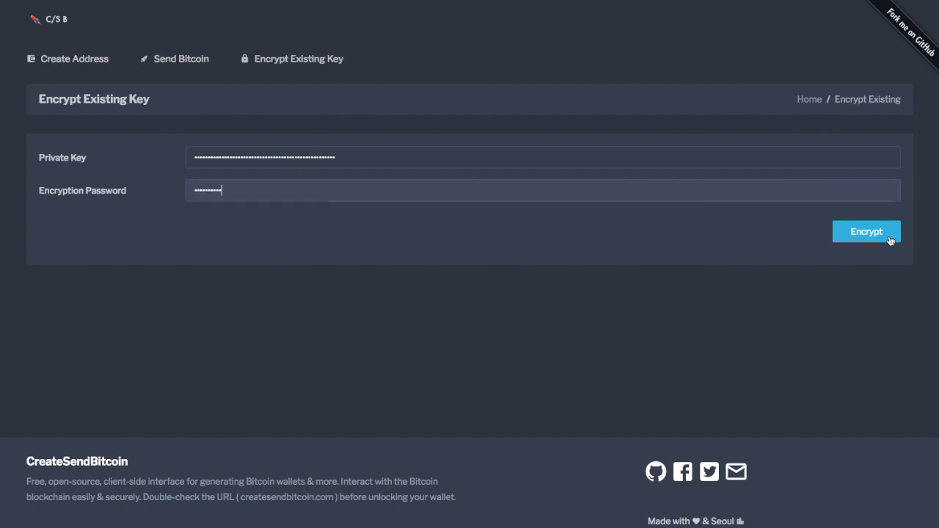
click(866, 234)
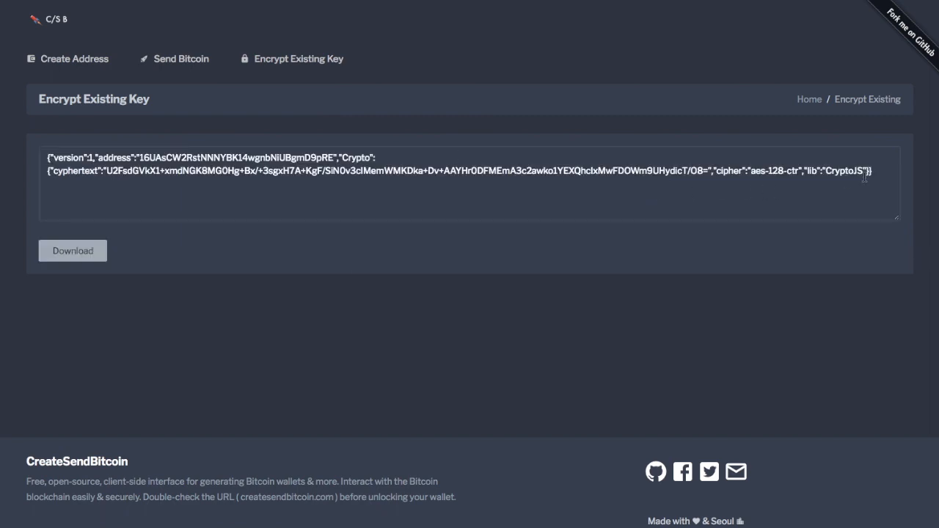
triple_click(866, 176)
click(72, 251)
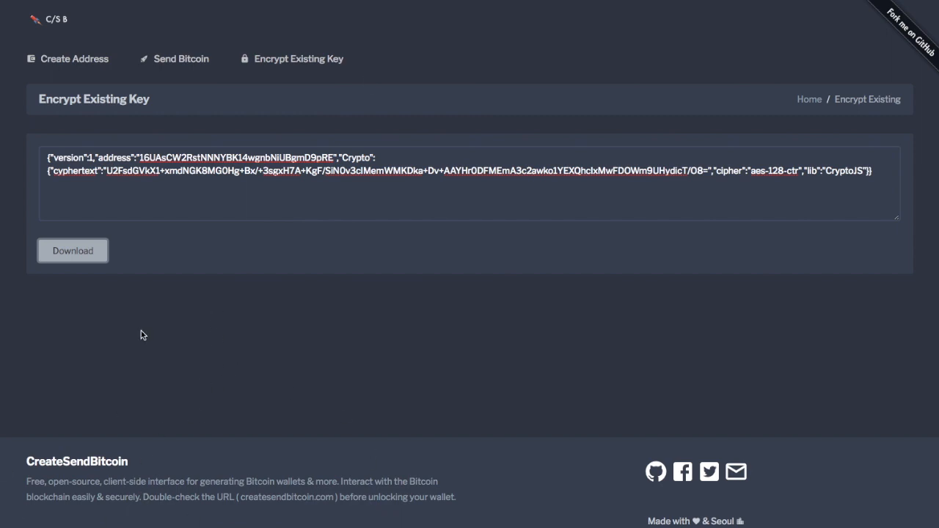
Highlight the encrypted keystore text and examine its cyphertext, cipher and lib values.
click(885, 176)
drag(884, 177, 54, 136)
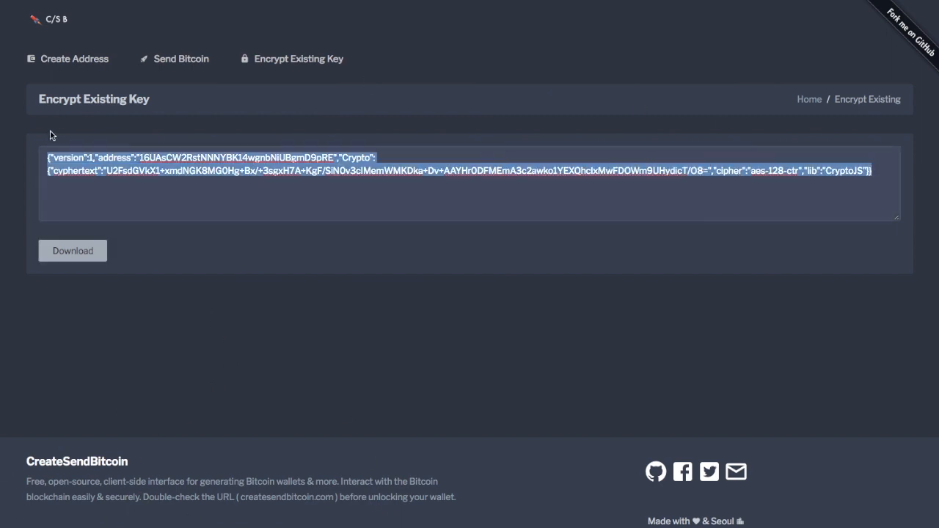
click(257, 201)
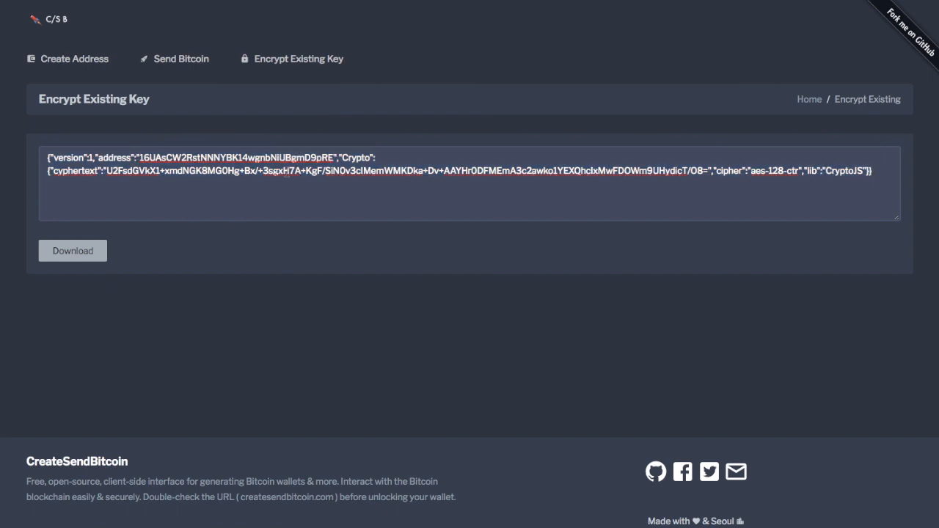
drag(106, 171, 676, 174)
drag(749, 171, 798, 171)
click(702, 216)
drag(826, 171, 864, 171)
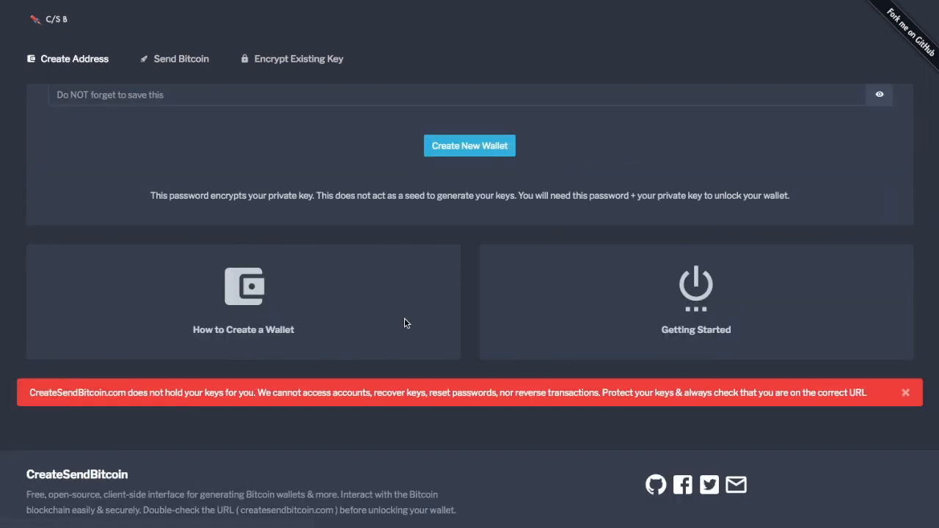
Look over the Create Address page down to its footer and open the project's GitHub repository.
scroll(404, 321, down, 3)
scroll(403, 316, up, 1)
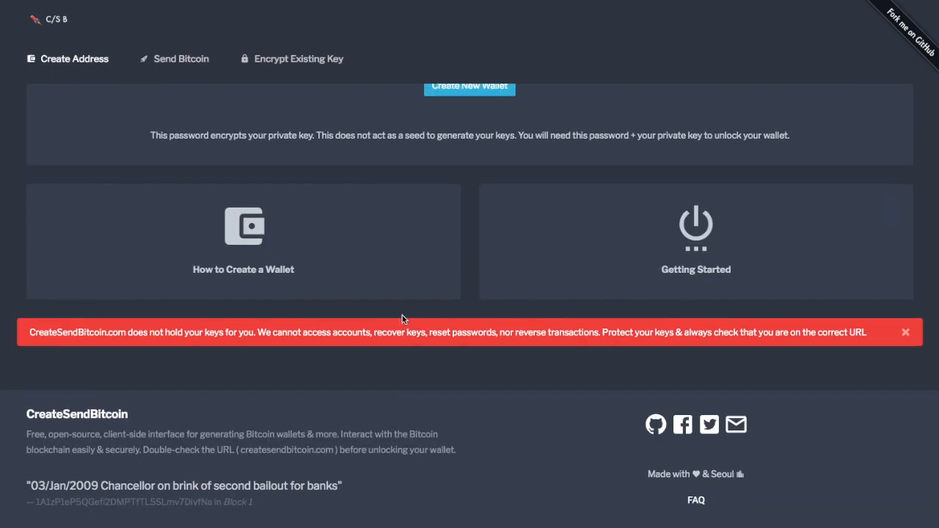
scroll(400, 317, up, 3)
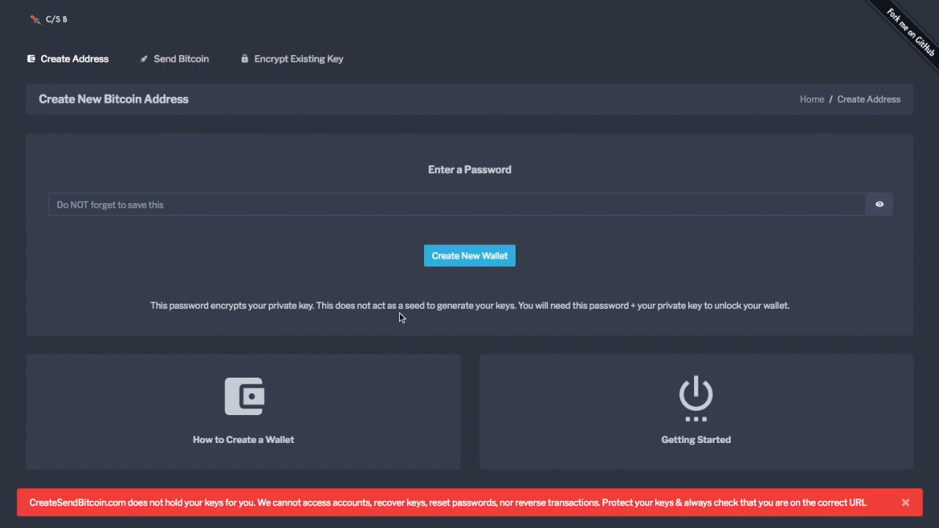
click(904, 30)
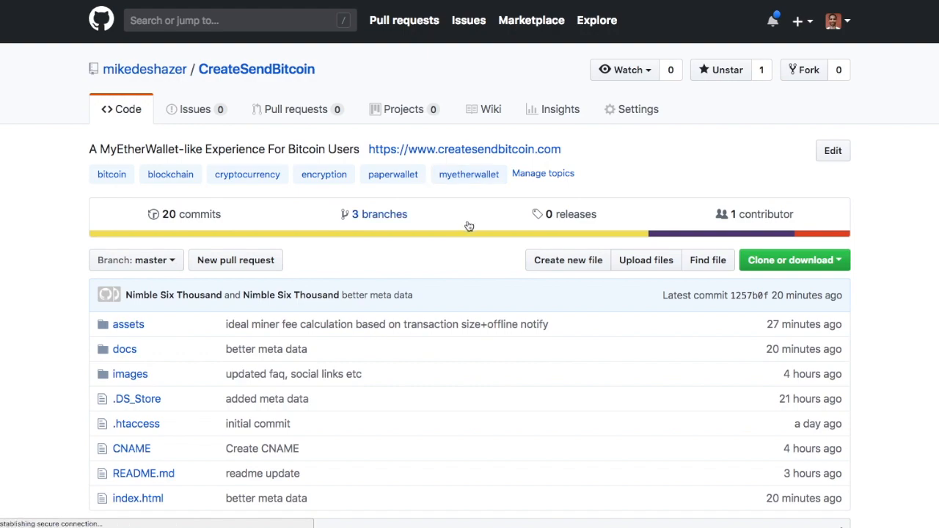
Read the CreateSendBitcoin README's features, prerequisites, setup instructions, contributors and special thanks, and return to the repository's file list.
scroll(465, 255, down, 5)
scroll(463, 253, down, 9)
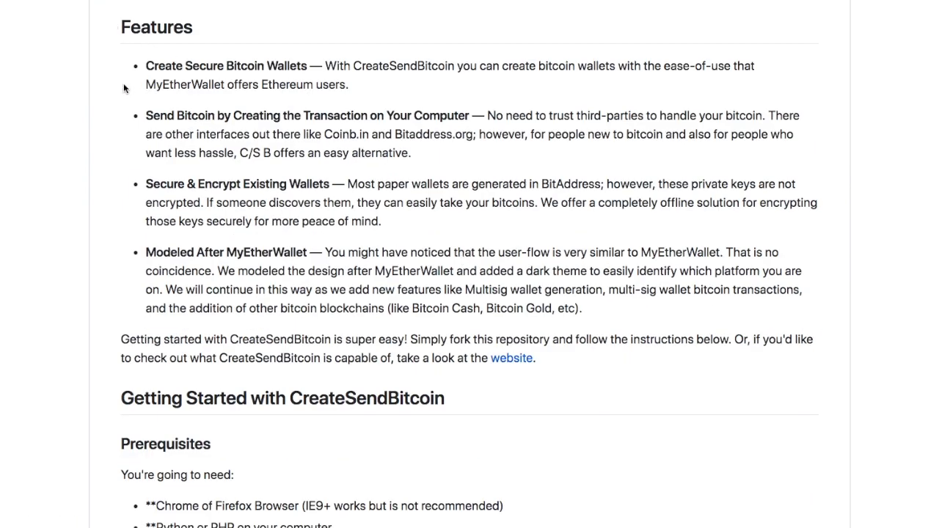
scroll(290, 147, down, 3)
scroll(293, 149, down, 2)
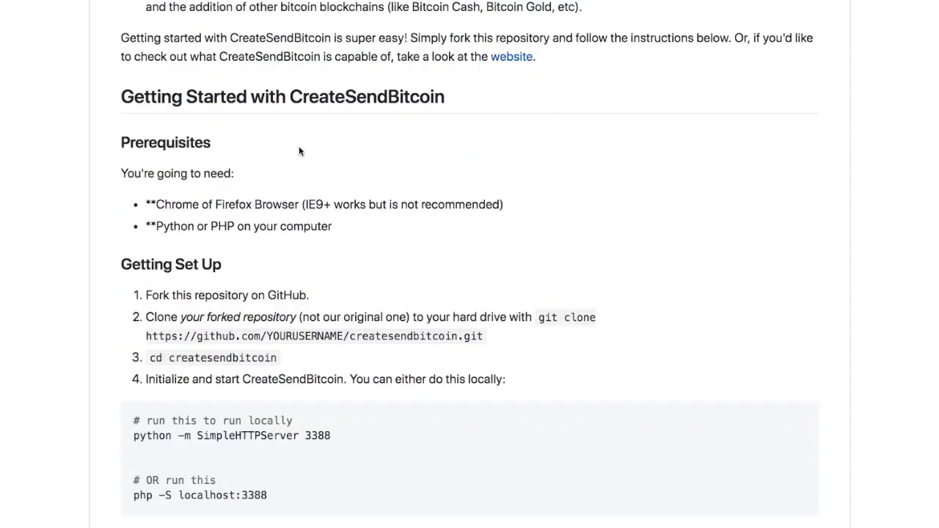
scroll(345, 340, down, 3)
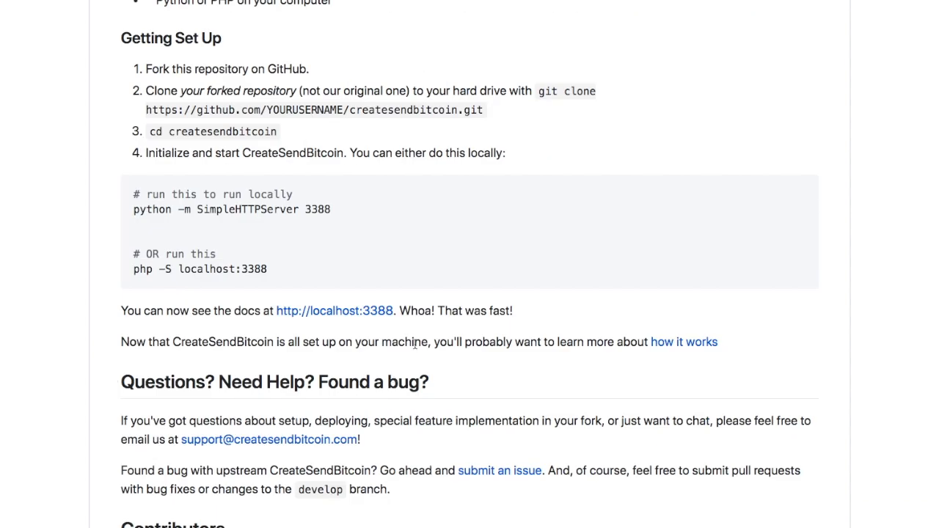
scroll(416, 358, down, 2)
scroll(416, 359, down, 3)
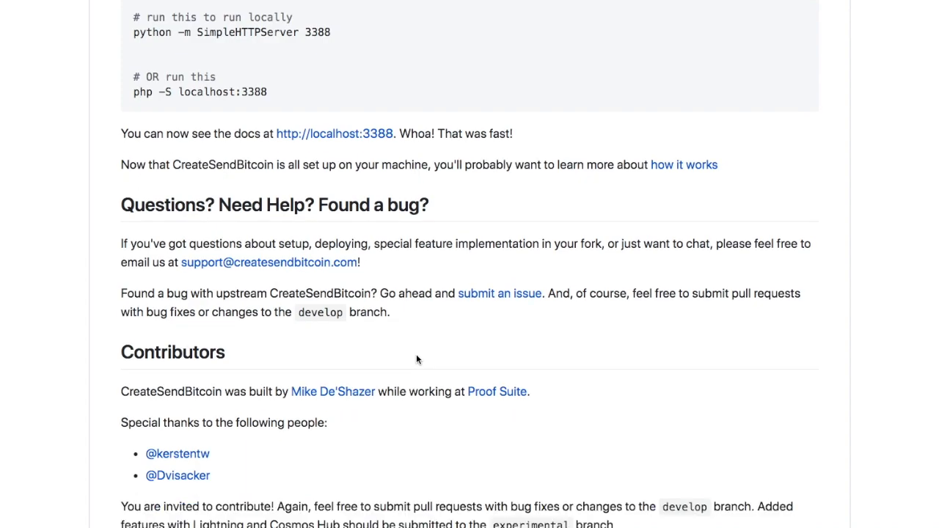
scroll(416, 356, down, 2)
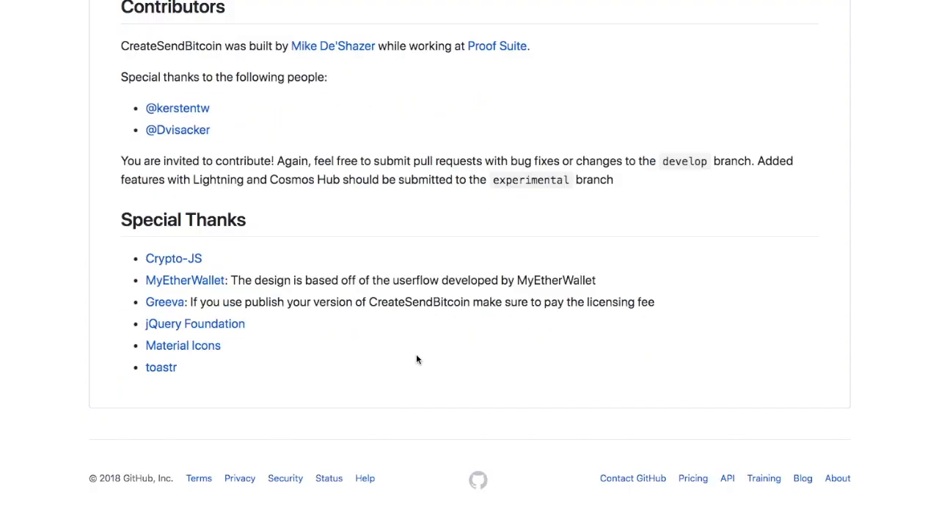
scroll(416, 354, up, 4)
scroll(416, 359, up, 10)
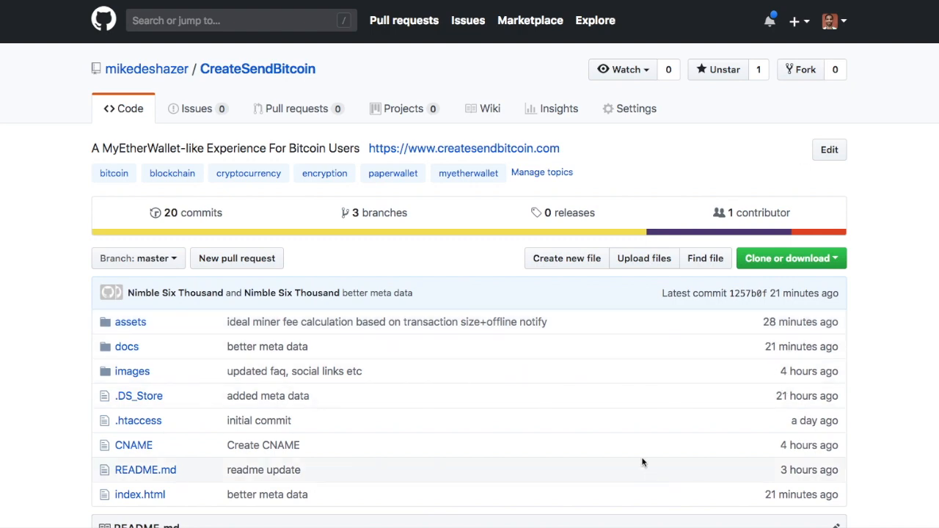
scroll(499, 218, down, 2)
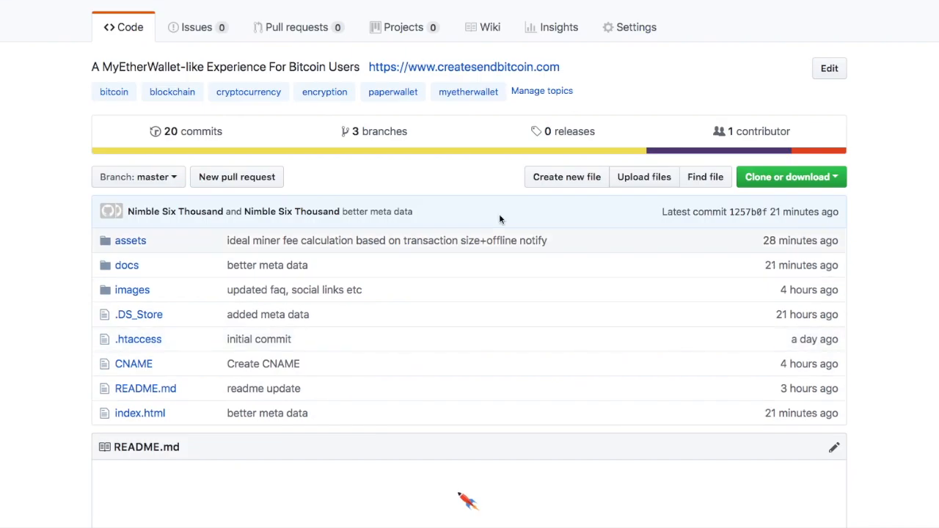